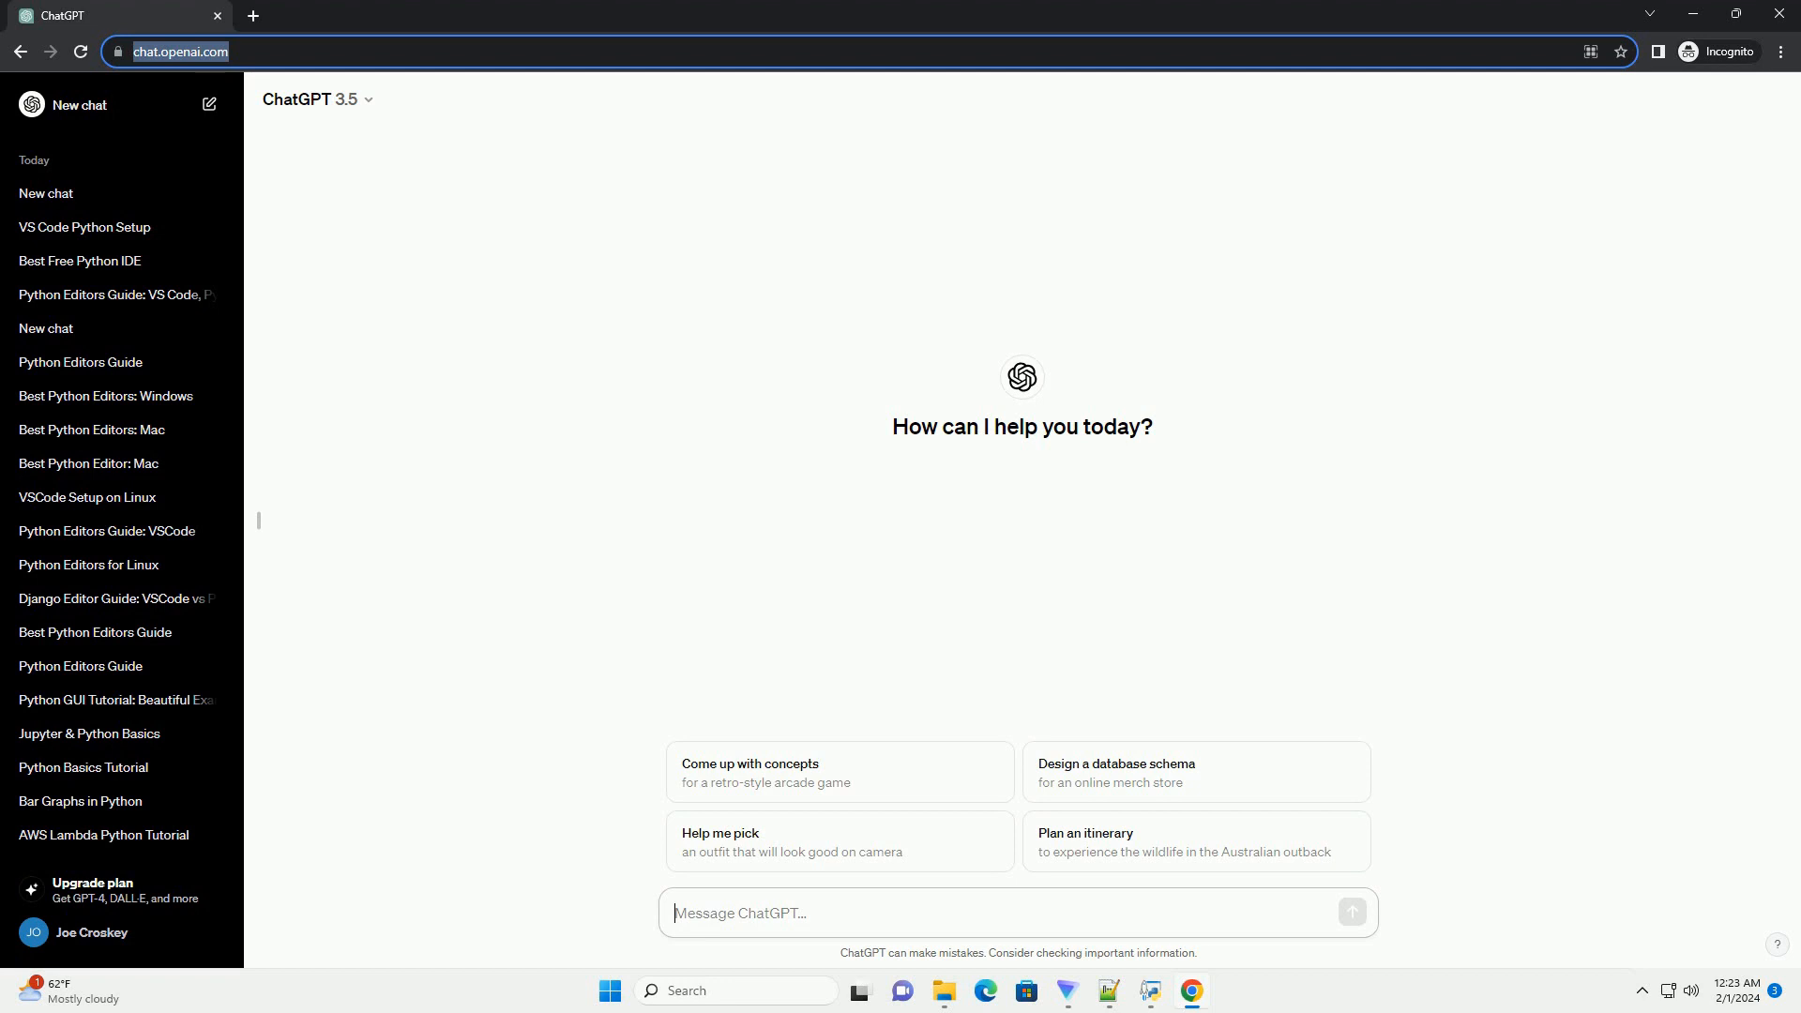
Send the pasted prompt asking for the best Python GUI for Reddit tutorial with code.
{"action": "type", "text": "write an informative tutorial about best gui for python reddit with code example"}
{"action": "key", "text": "Return"}
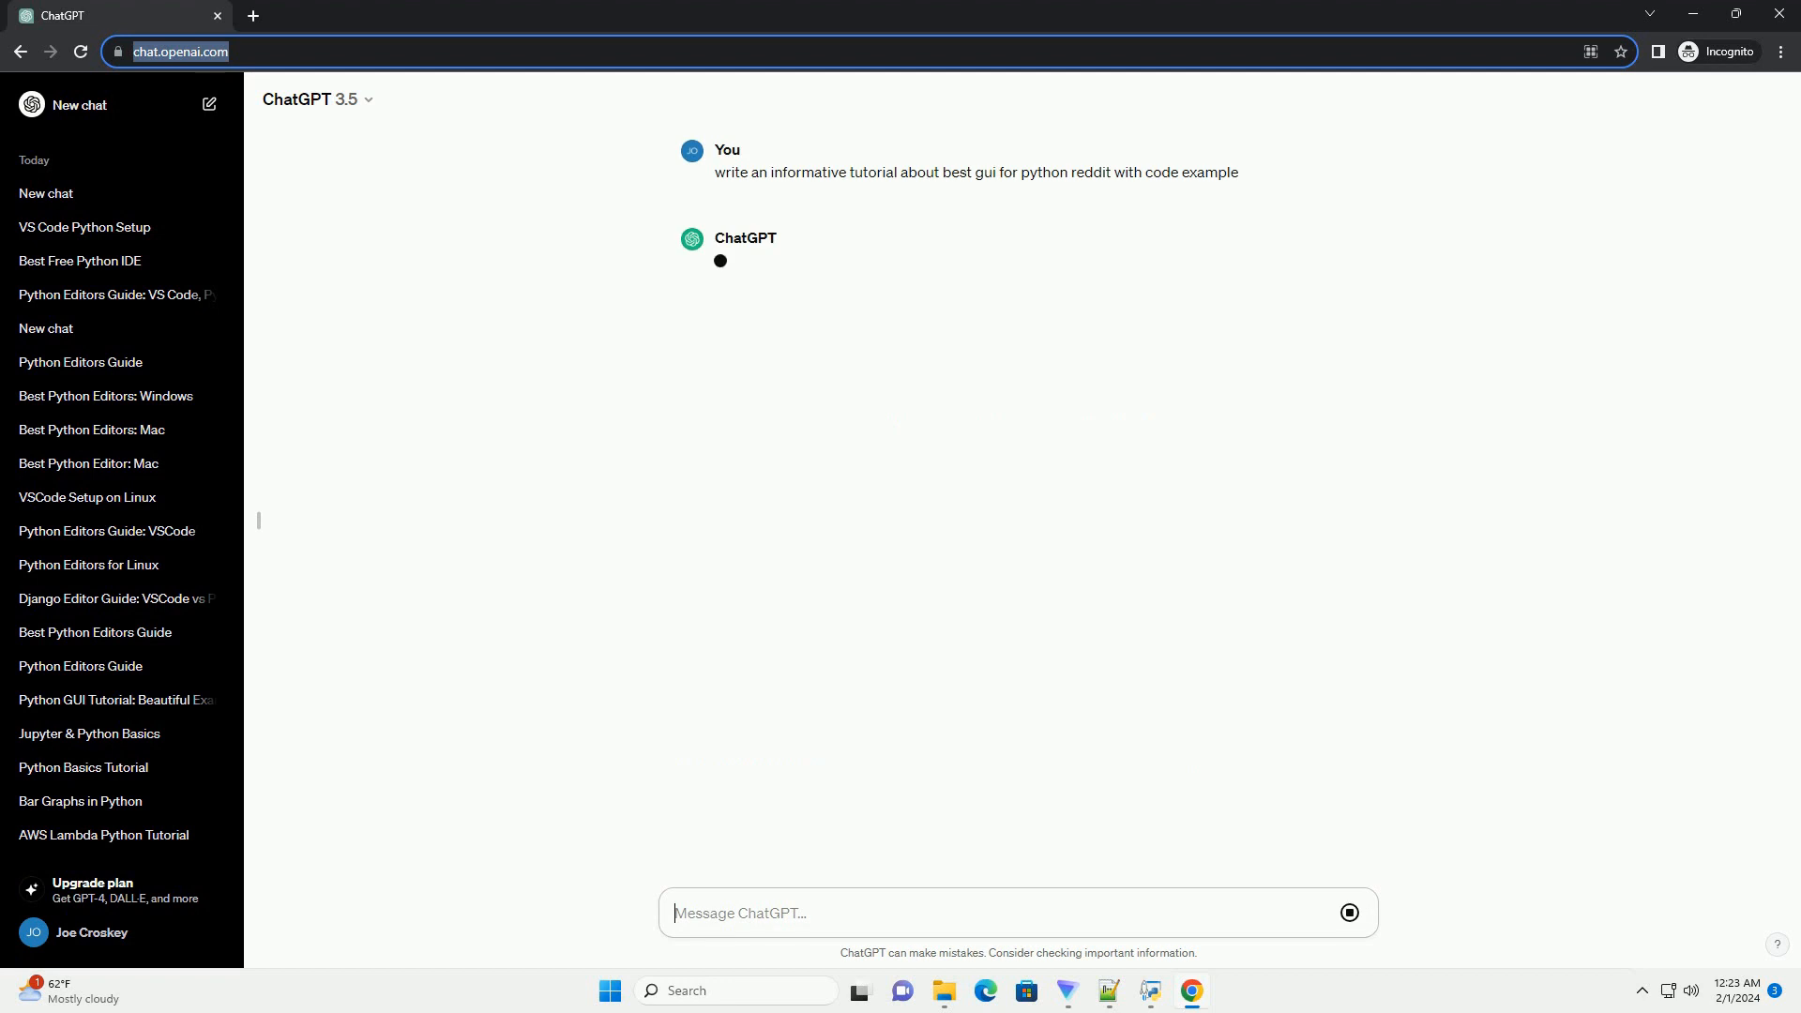